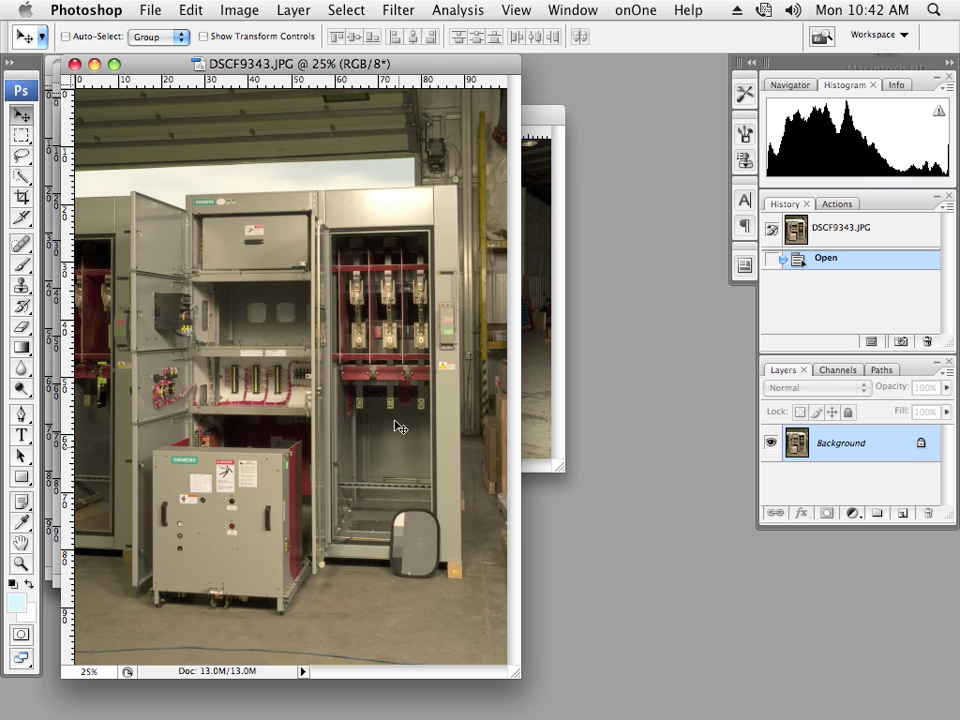
- Move the DSCF9343 window aside and show the Info panel's colour value readouts
{"action": "mouse_move", "coordinate": [412, 67]}
{"action": "left_mouse_down"}
{"action": "mouse_move", "coordinate": [595, 101]}
{"action": "mouse_move", "coordinate": [944, 113]}
{"action": "mouse_move", "coordinate": [750, 96]}
{"action": "mouse_move", "coordinate": [612, 99]}
{"action": "mouse_move", "coordinate": [797, 90]}
{"action": "mouse_move", "coordinate": [429, 77]}
{"action": "left_mouse_up"}
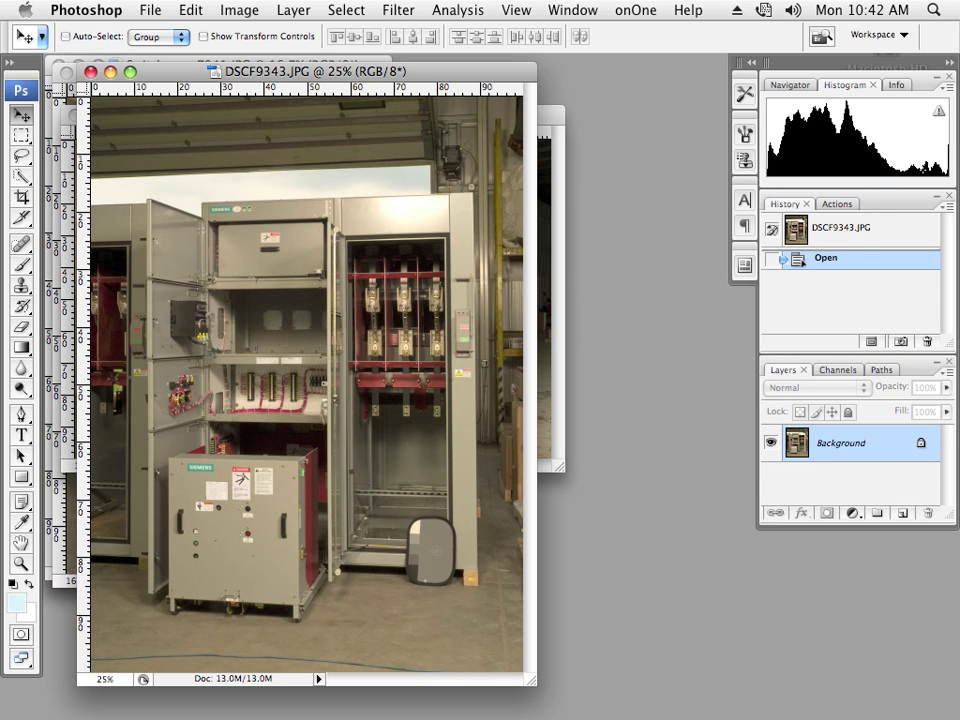
{"action": "left_click", "coordinate": [892, 86]}
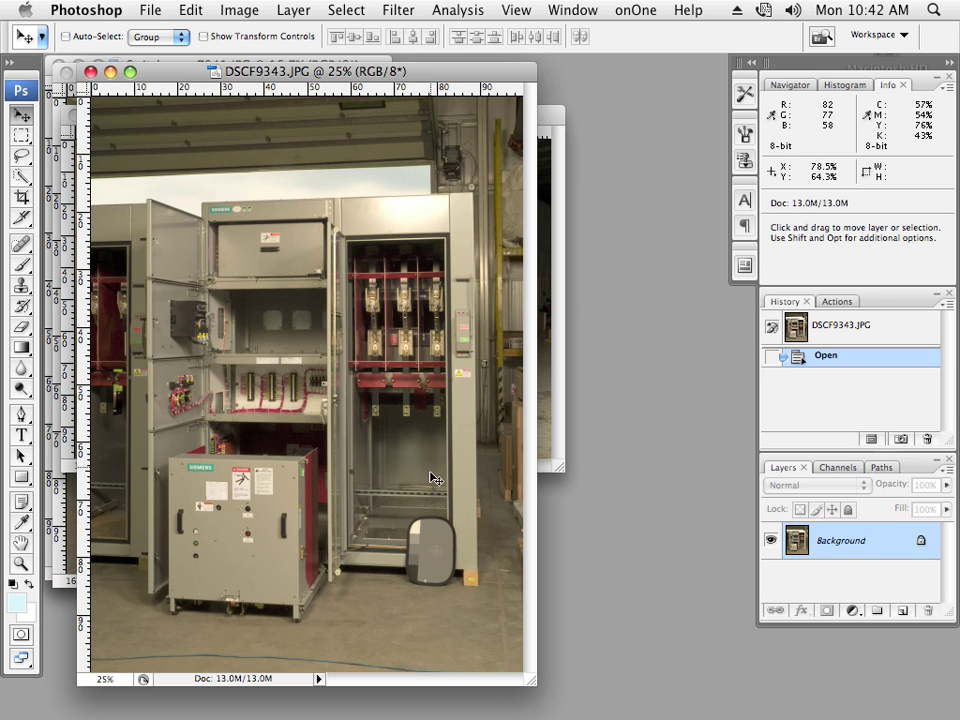
- Select the Hand tool and bring up the list of fill and adjustment layer types
{"action": "left_click", "coordinate": [20, 543]}
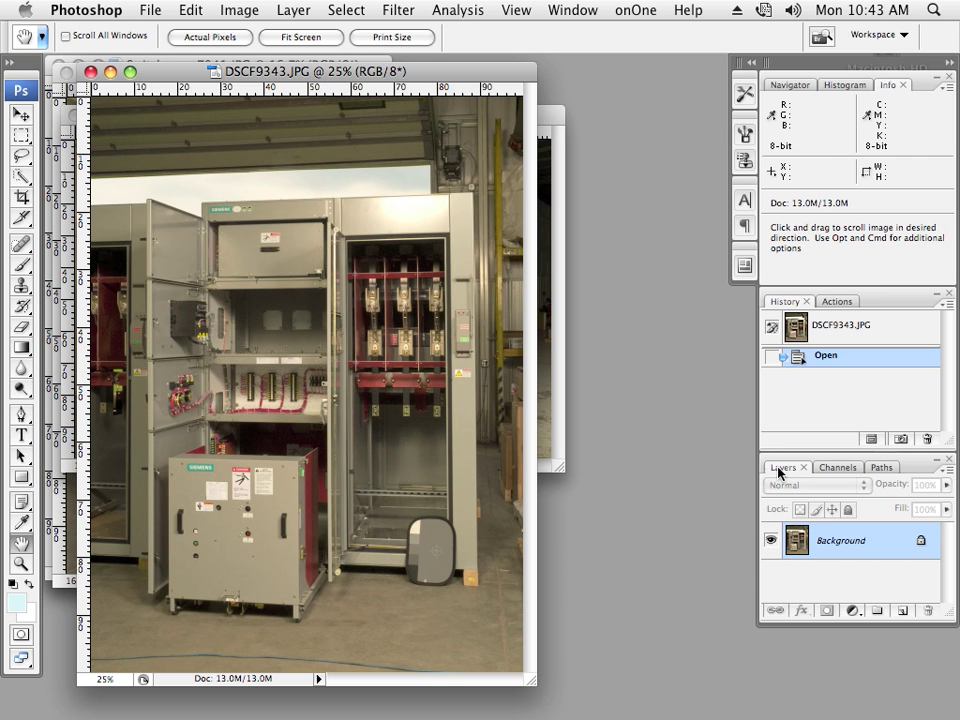
{"action": "left_click", "coordinate": [852, 612]}
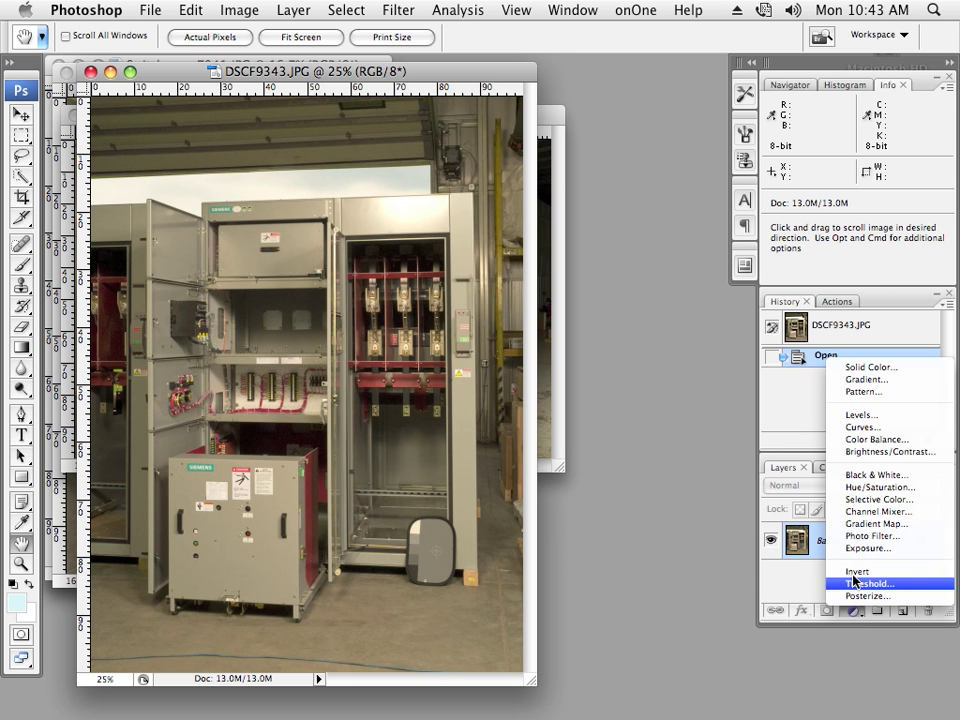
- Add a Levels adjustment layer whose gray point is sampled from the gray card
{"action": "left_click", "coordinate": [847, 416]}
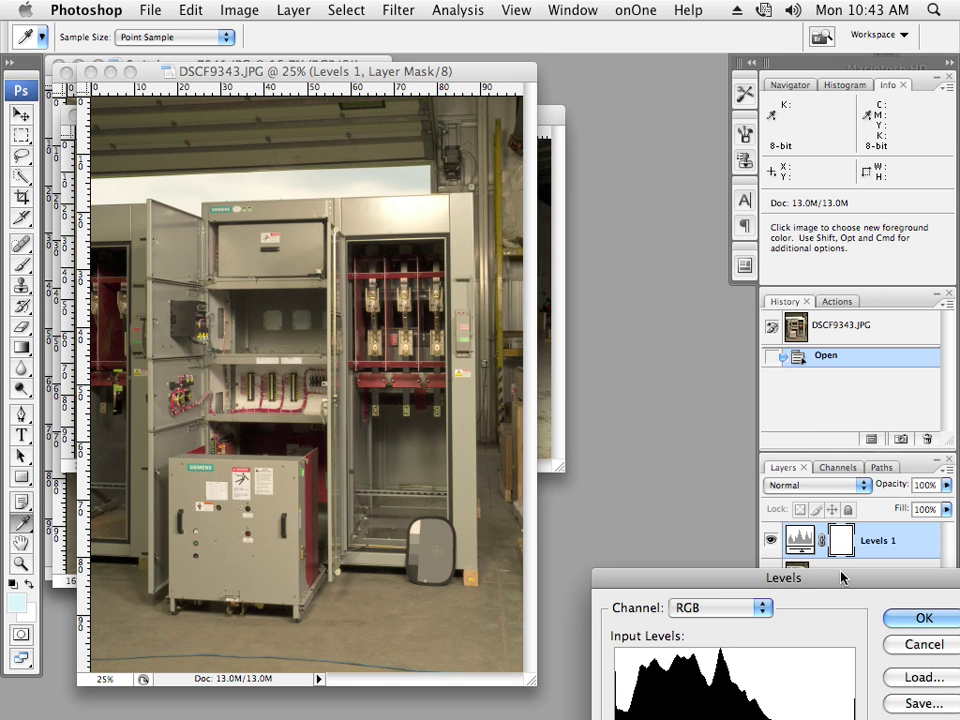
{"action": "left_click_drag", "start_coordinate": [842, 578], "coordinate": [759, 102]}
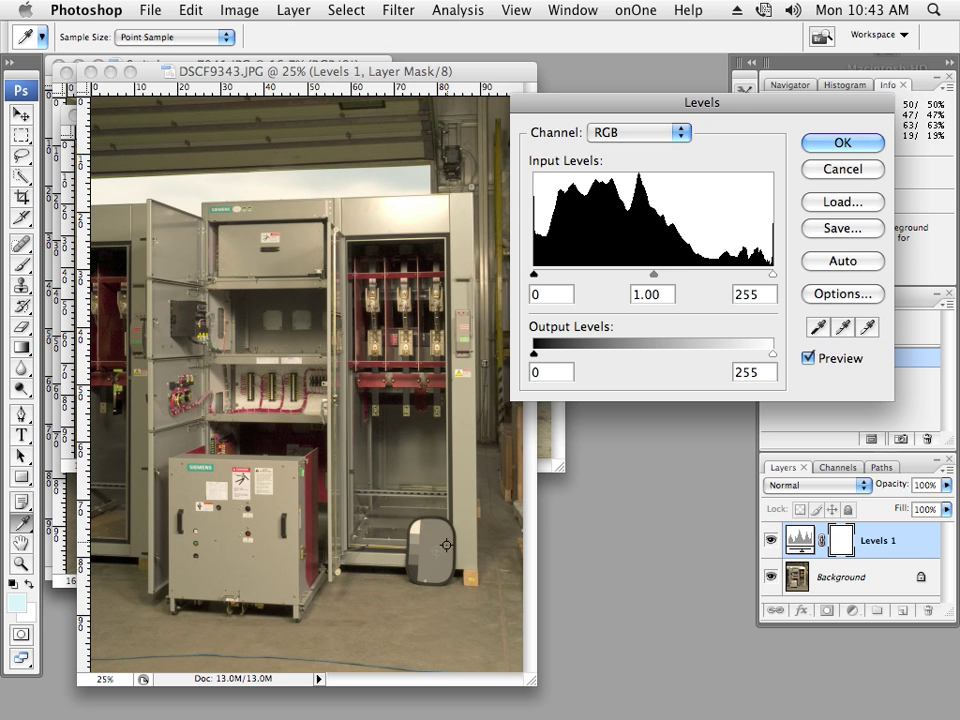
{"action": "left_click_drag", "start_coordinate": [617, 118], "coordinate": [662, 263]}
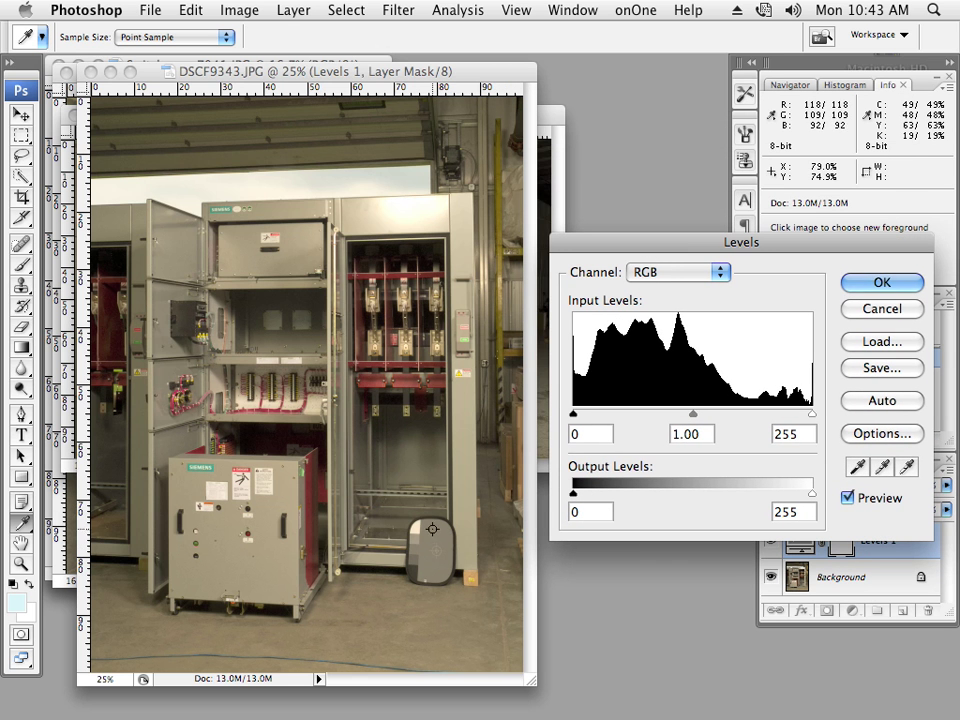
{"action": "left_click", "coordinate": [882, 470]}
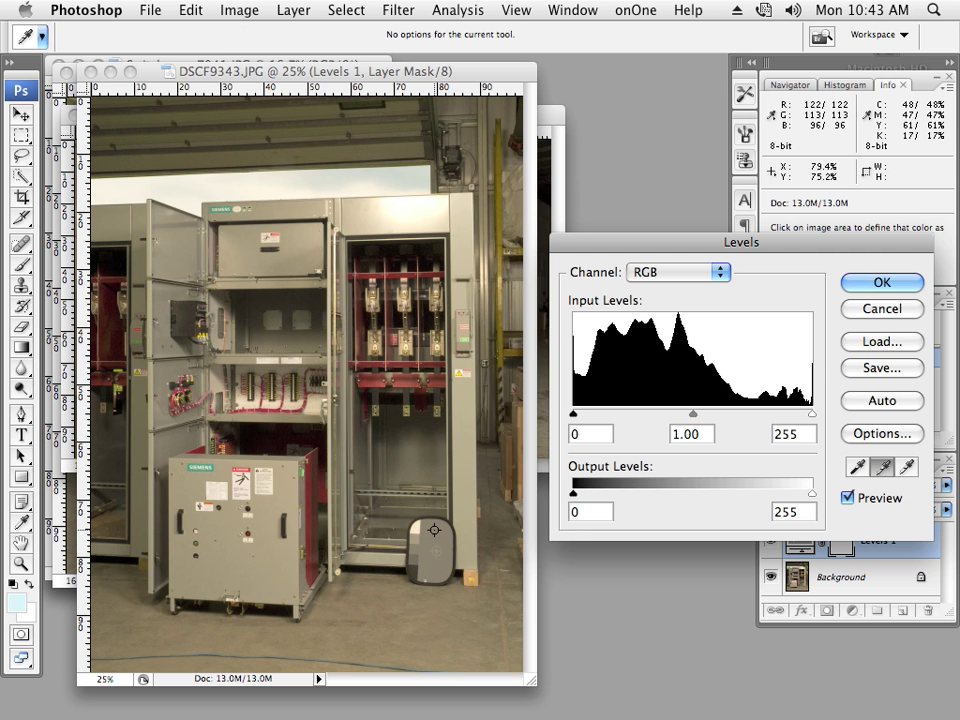
{"action": "left_click", "coordinate": [434, 530]}
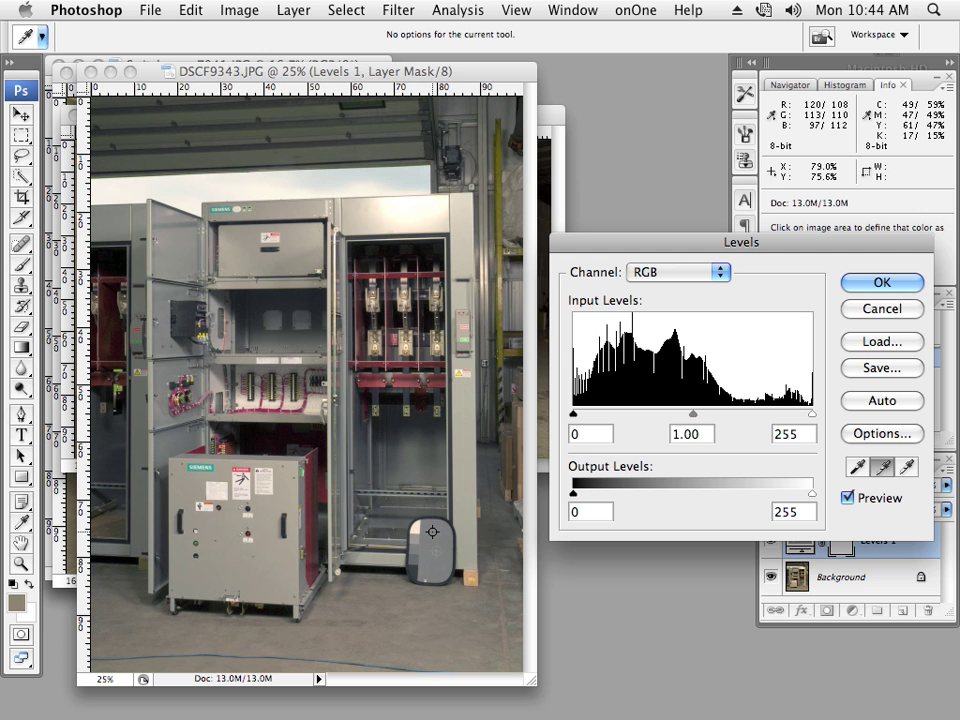
{"action": "left_click", "coordinate": [855, 282]}
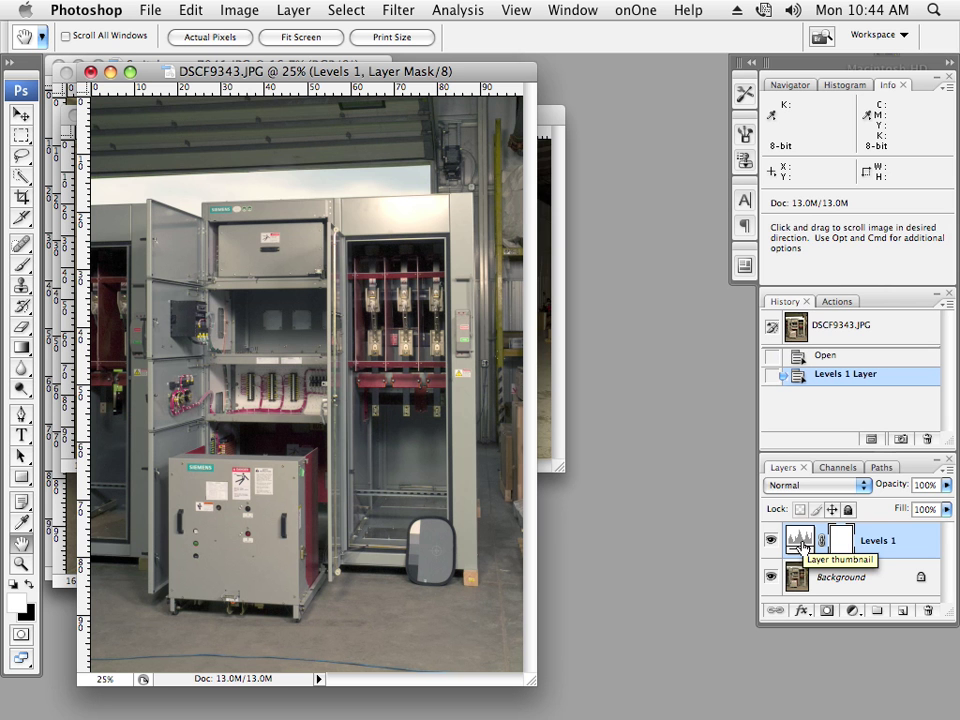
- Compare Levels 1 on and off, reconfirm its settings, and zoom DSCF9343 out to 8.33%
{"action": "left_click", "coordinate": [769, 540]}
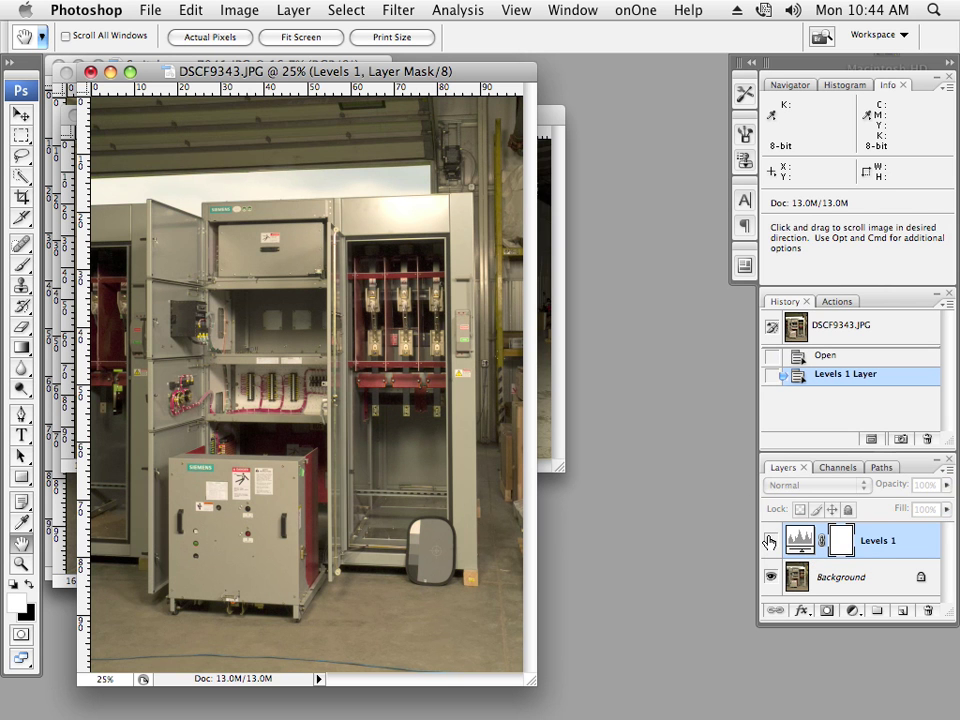
{"action": "left_click", "coordinate": [769, 540]}
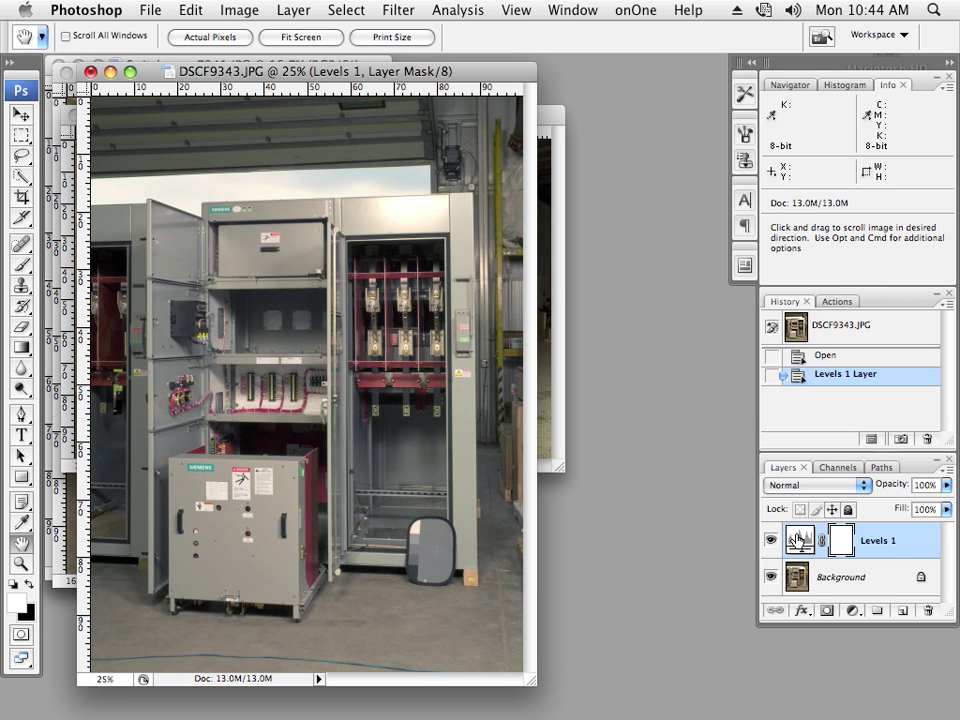
{"action": "double_click", "coordinate": [800, 540]}
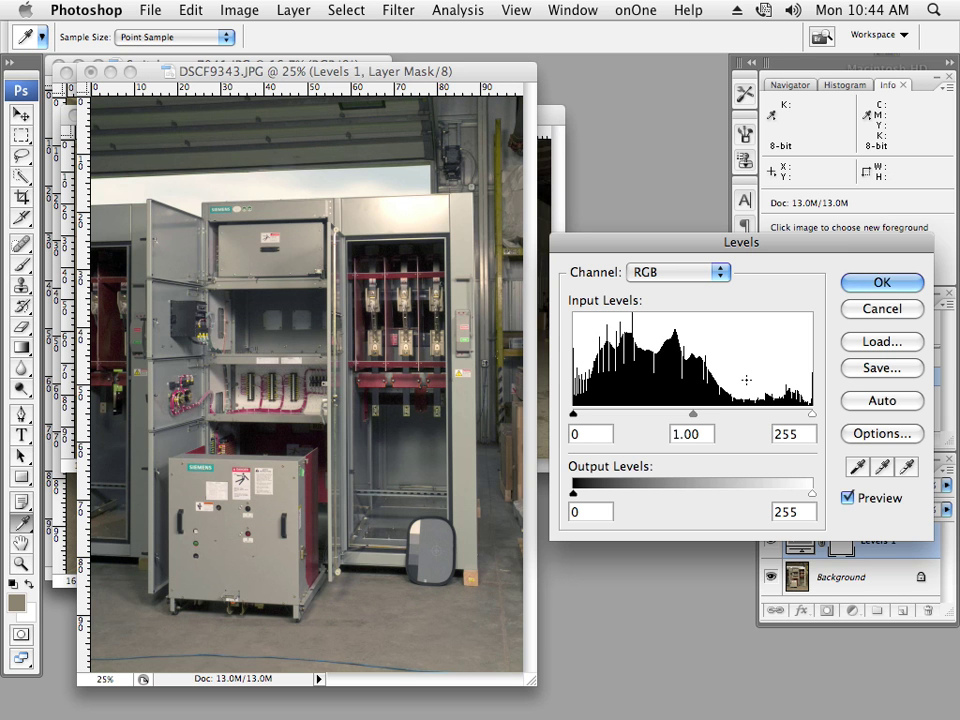
{"action": "left_click", "coordinate": [864, 285]}
{"action": "key", "text": "h"}
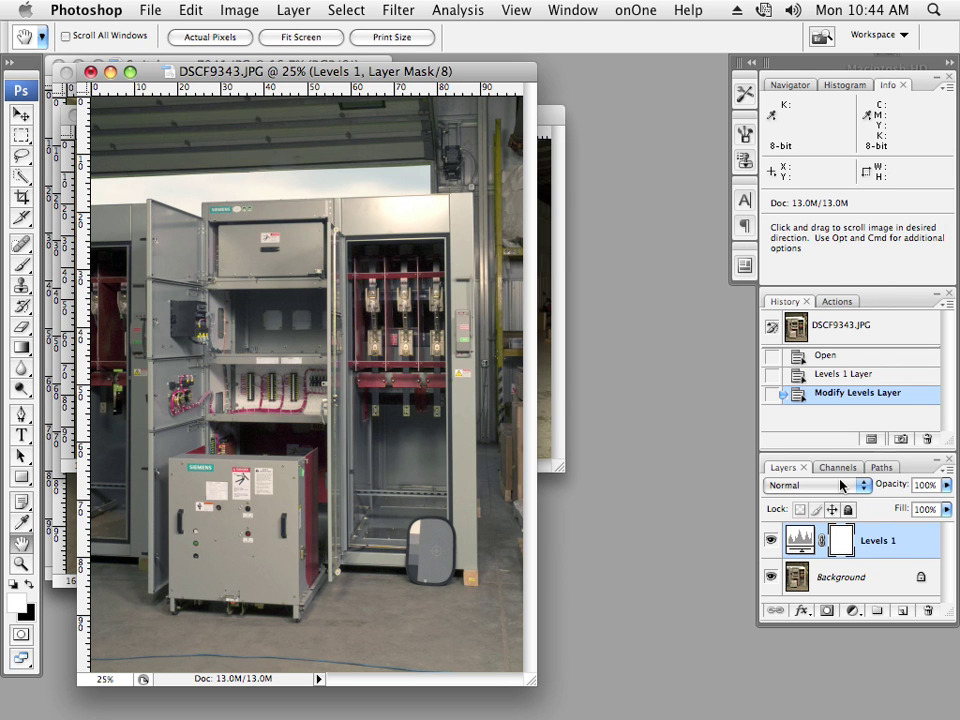
{"action": "key", "text": "super+minus"}
{"action": "key", "text": "super+minus"}
{"action": "key", "text": "super+minus"}
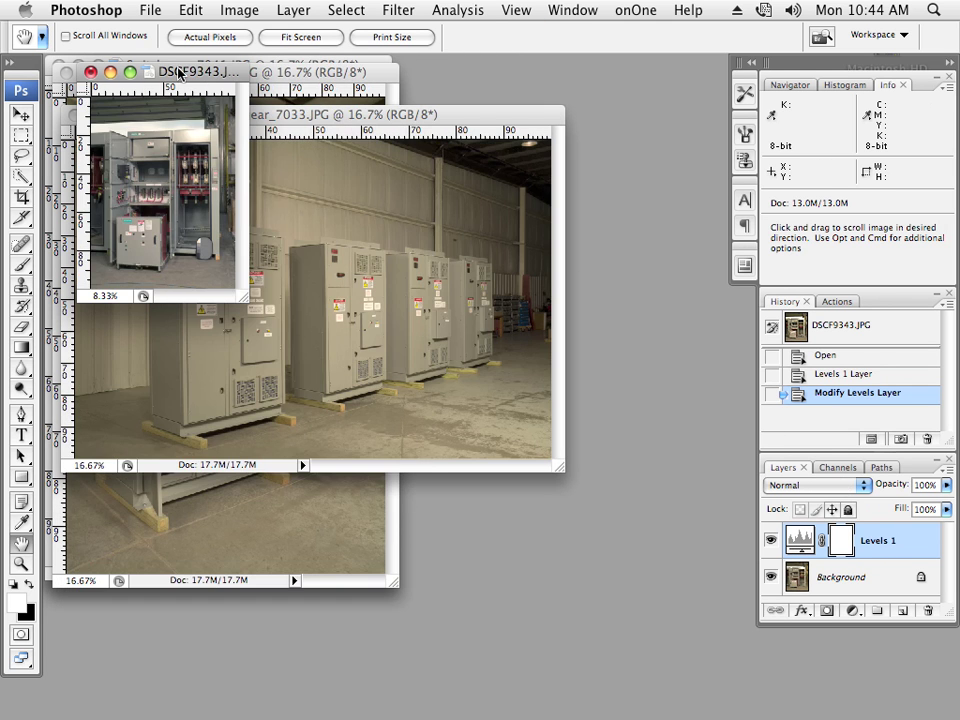
- Copy the Levels 1 adjustment layer onto Switchgear_7033.JPG
{"action": "left_click_drag", "start_coordinate": [178, 73], "coordinate": [680, 460]}
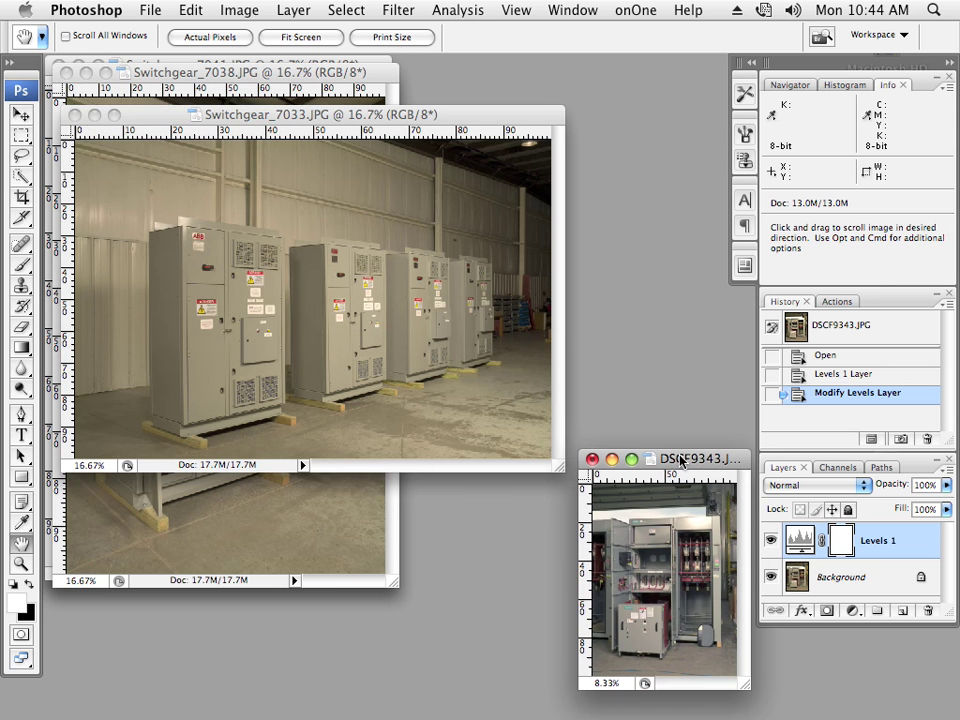
{"action": "left_click", "coordinate": [798, 540]}
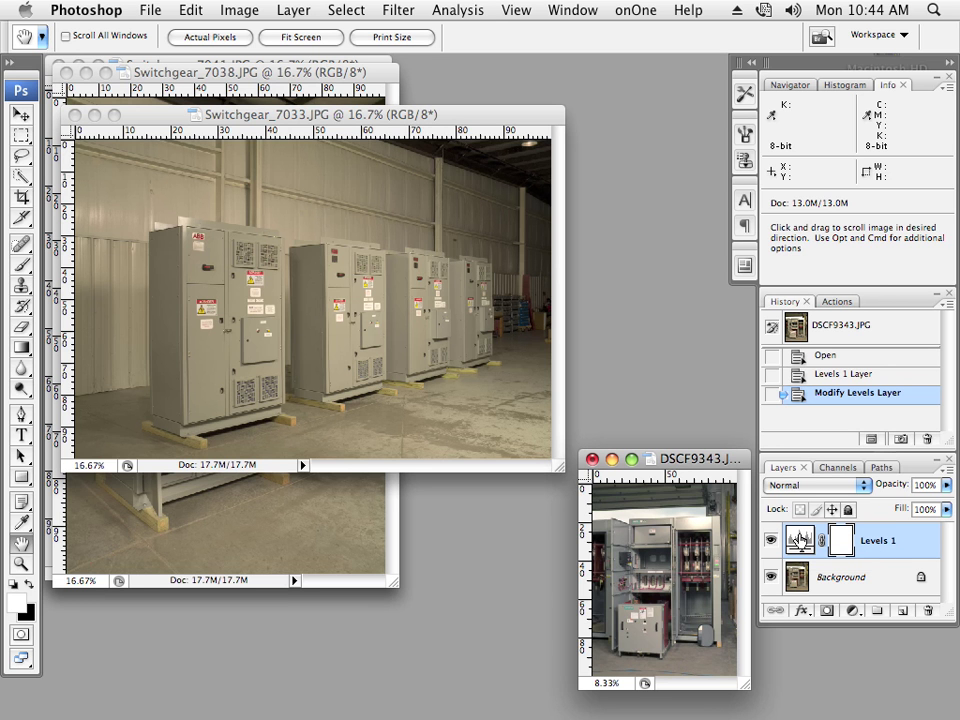
{"action": "left_click_drag", "start_coordinate": [798, 540], "coordinate": [276, 285]}
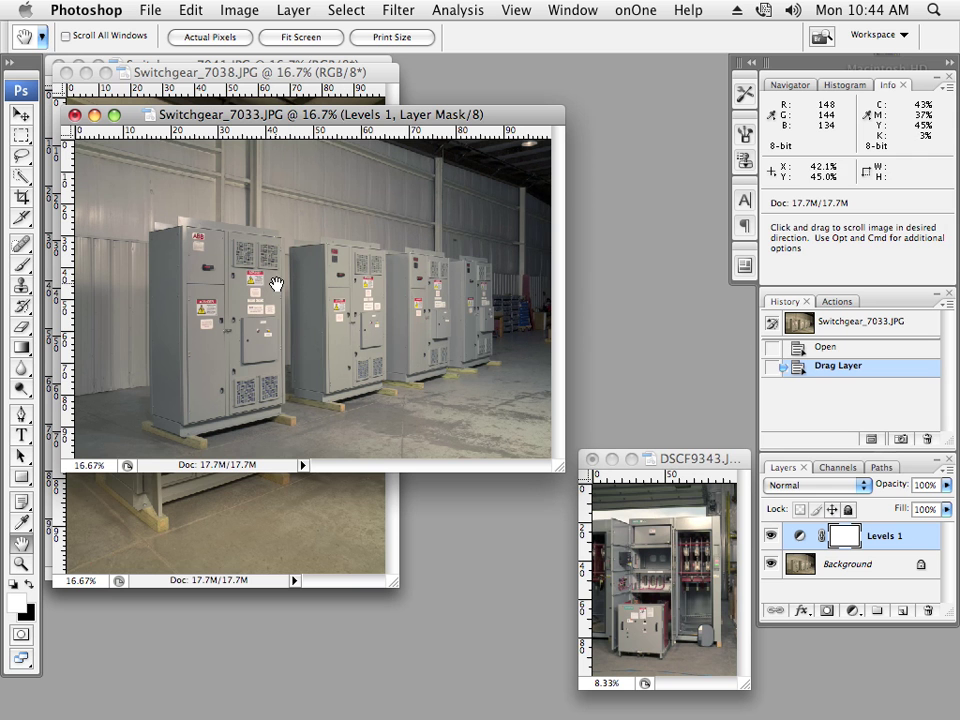
- Compare Levels 1 on Switchgear_7033, try the white, gray and black sliders, then cancel
{"action": "left_click", "coordinate": [769, 537]}
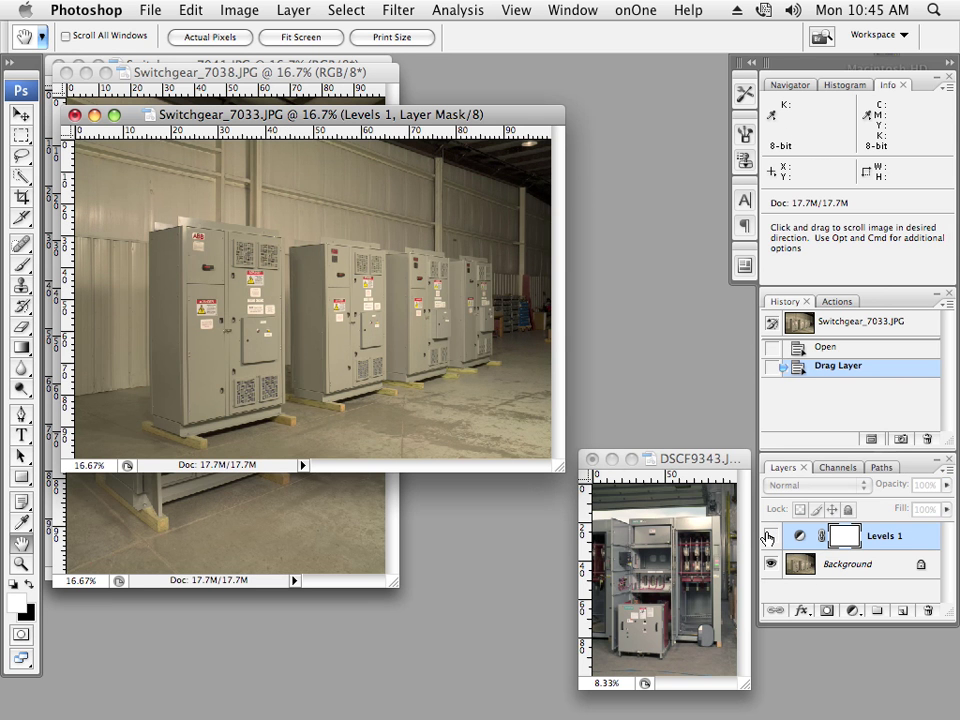
{"action": "left_click", "coordinate": [769, 537]}
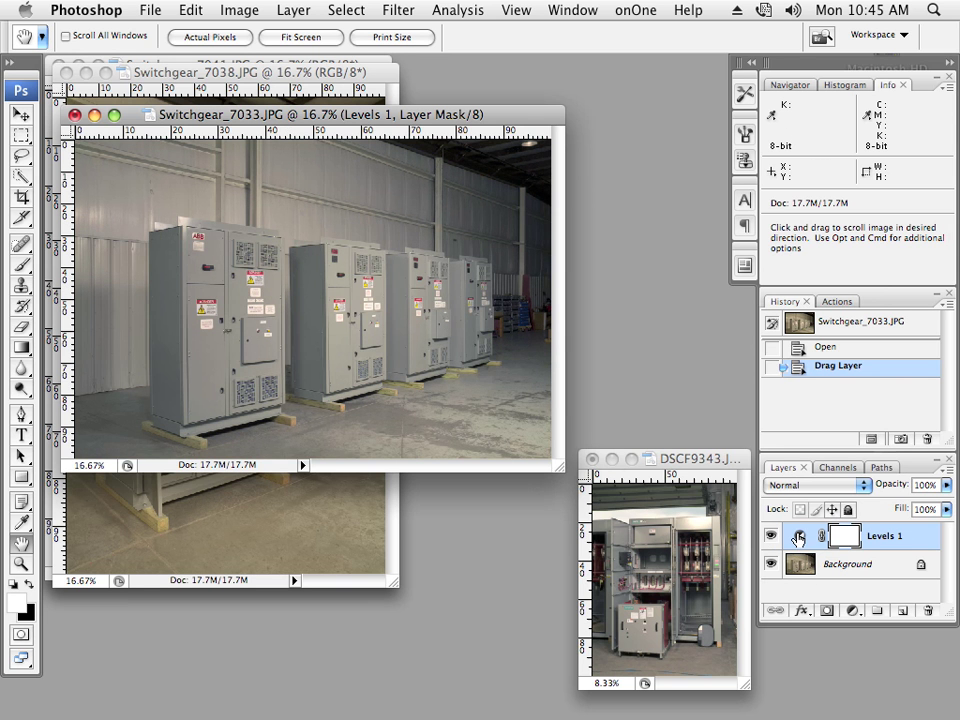
{"action": "double_click", "coordinate": [798, 537]}
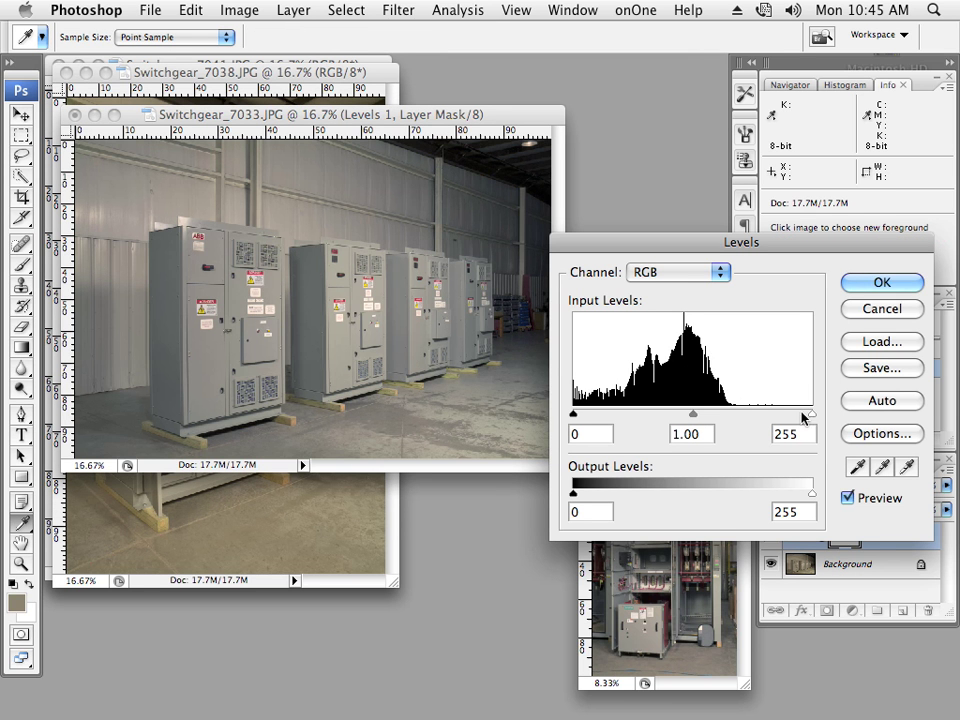
{"action": "left_click_drag", "start_coordinate": [813, 414], "coordinate": [790, 414]}
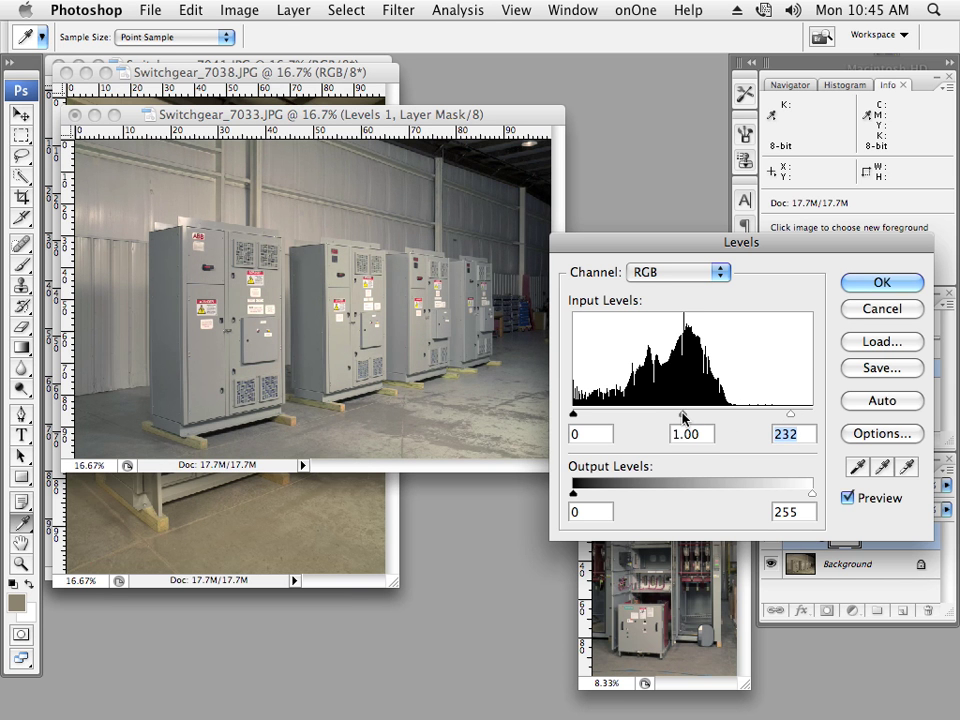
{"action": "mouse_move", "coordinate": [684, 416]}
{"action": "left_mouse_down"}
{"action": "mouse_move", "coordinate": [647, 416]}
{"action": "mouse_move", "coordinate": [676, 416]}
{"action": "left_mouse_up"}
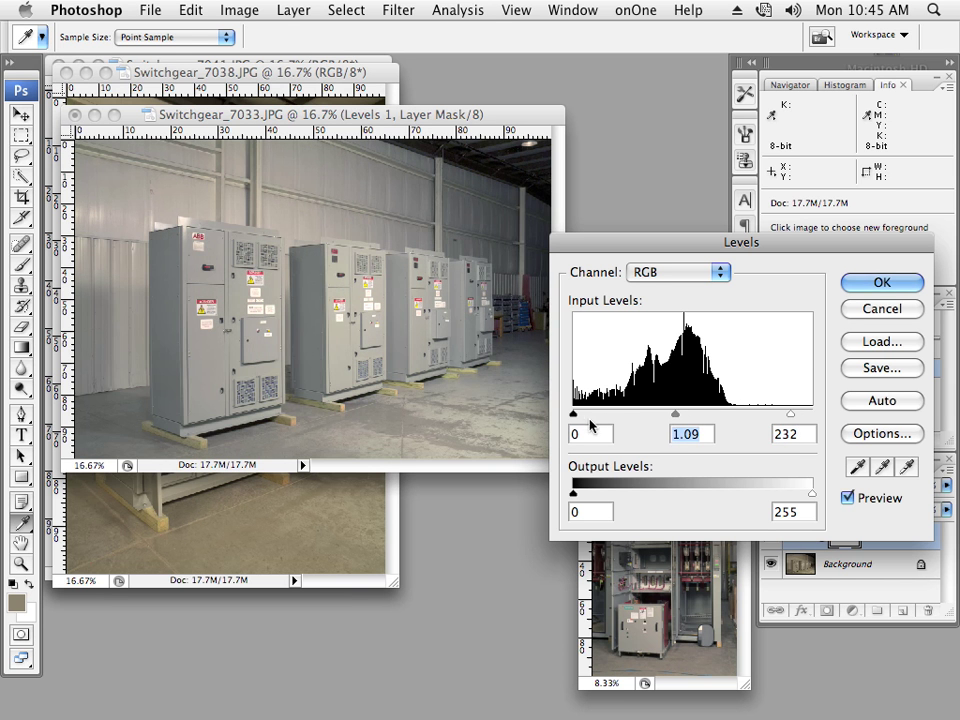
{"action": "mouse_move", "coordinate": [574, 413]}
{"action": "left_mouse_down"}
{"action": "mouse_move", "coordinate": [582, 415]}
{"action": "mouse_move", "coordinate": [574, 415]}
{"action": "left_mouse_up"}
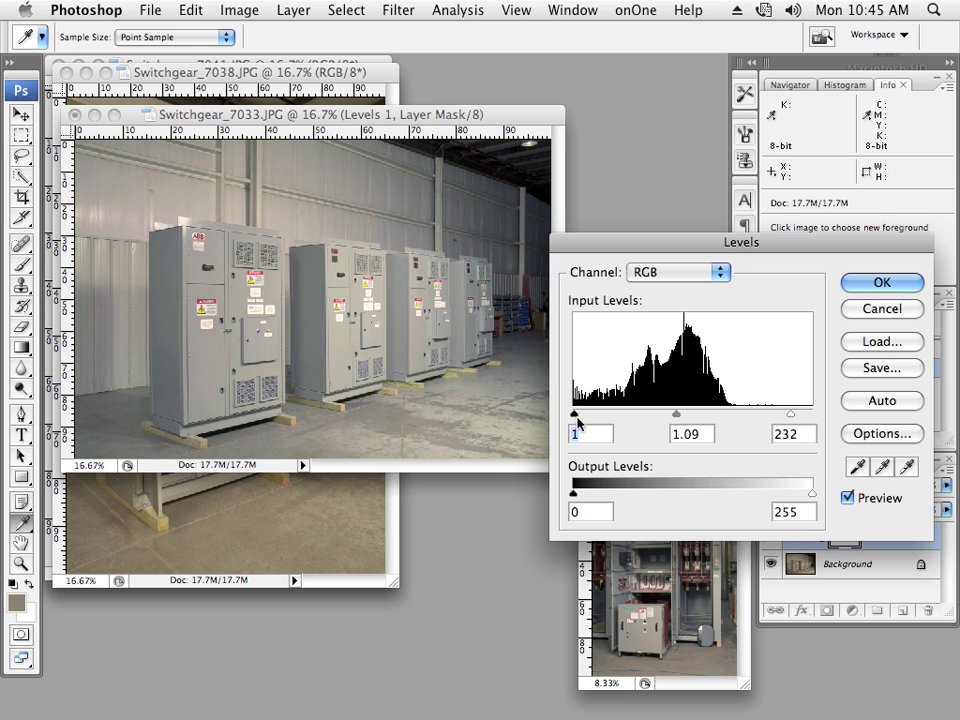
{"action": "left_click", "coordinate": [866, 310]}
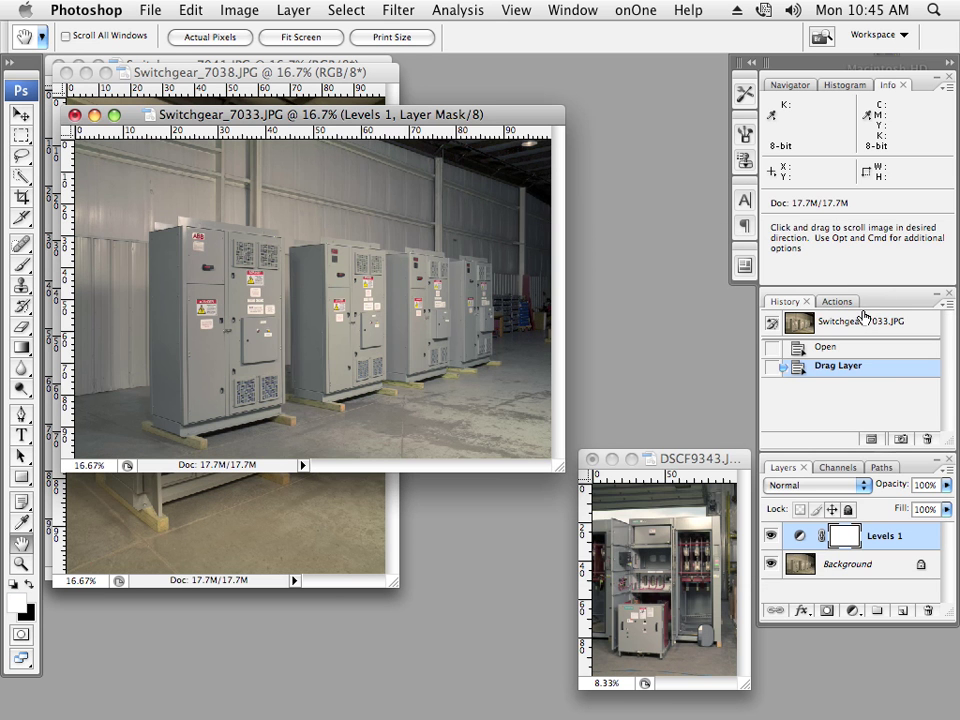
- Copy the Levels 1 layer onto Switchgear_7038.JPG and Switchgear_7041.JPG
{"action": "left_click_drag", "start_coordinate": [493, 114], "coordinate": [922, 63]}
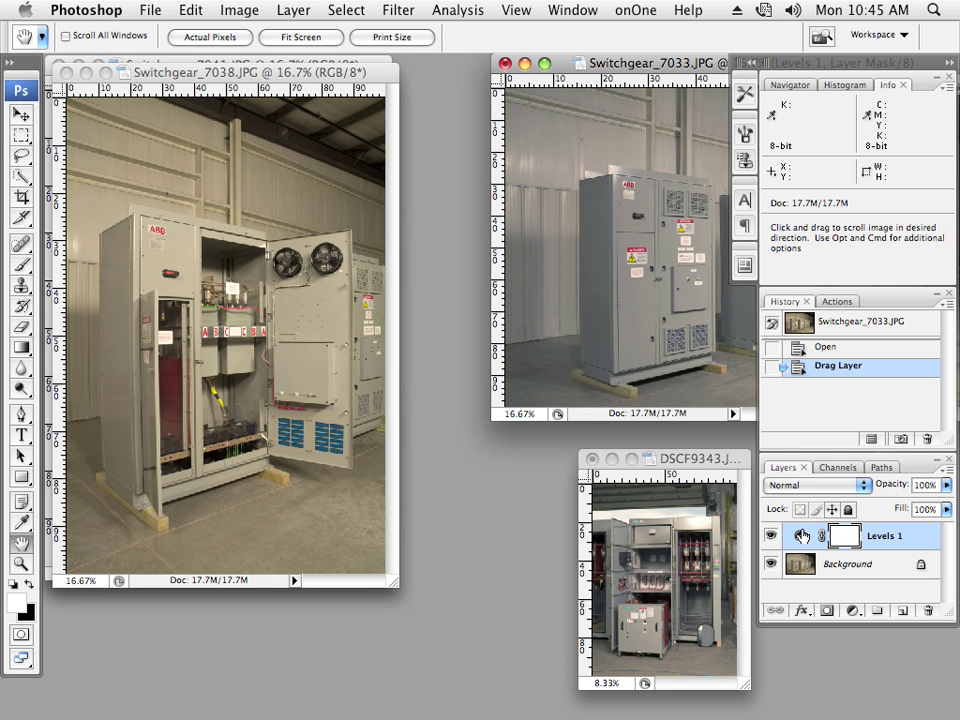
{"action": "left_click_drag", "start_coordinate": [802, 535], "coordinate": [208, 333]}
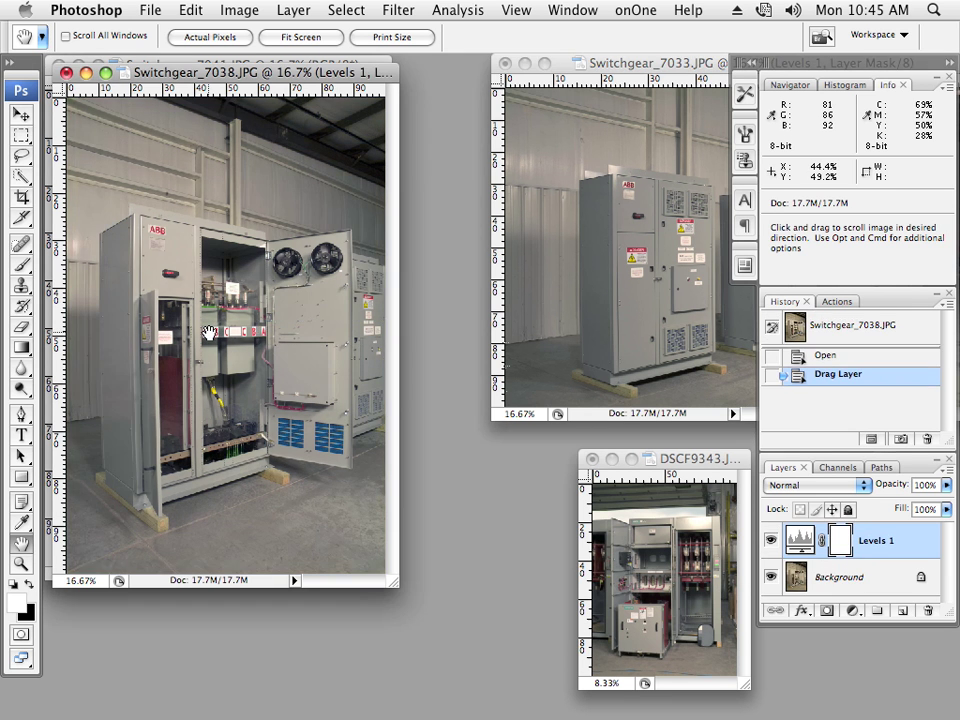
{"action": "left_click_drag", "start_coordinate": [178, 71], "coordinate": [637, 60]}
{"action": "left_click_drag", "start_coordinate": [686, 499], "coordinate": [178, 270]}
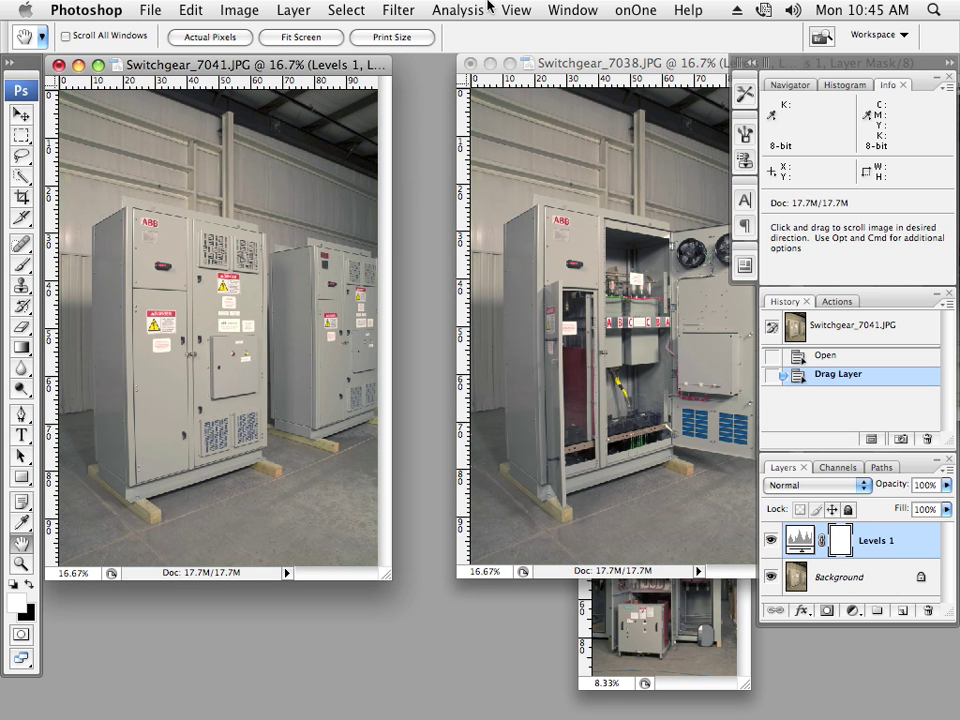
{"action": "left_click", "coordinate": [580, 12]}
- Tile the four switchgear photo windows horizontally across the workspace
{"action": "mouse_move", "coordinate": [570, 32]}
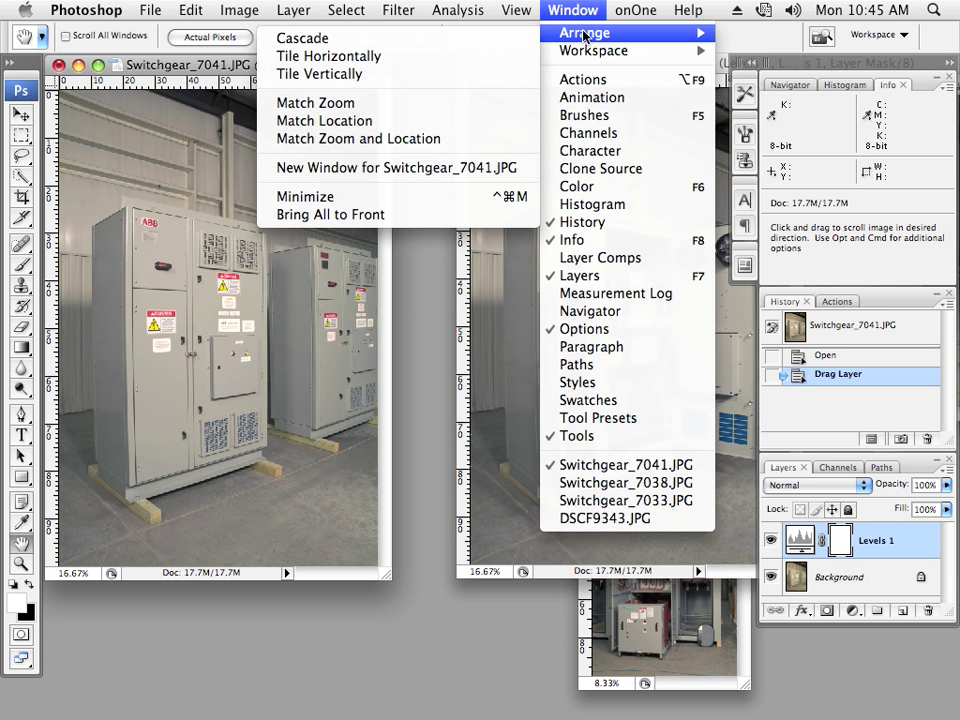
{"action": "left_click", "coordinate": [463, 63]}
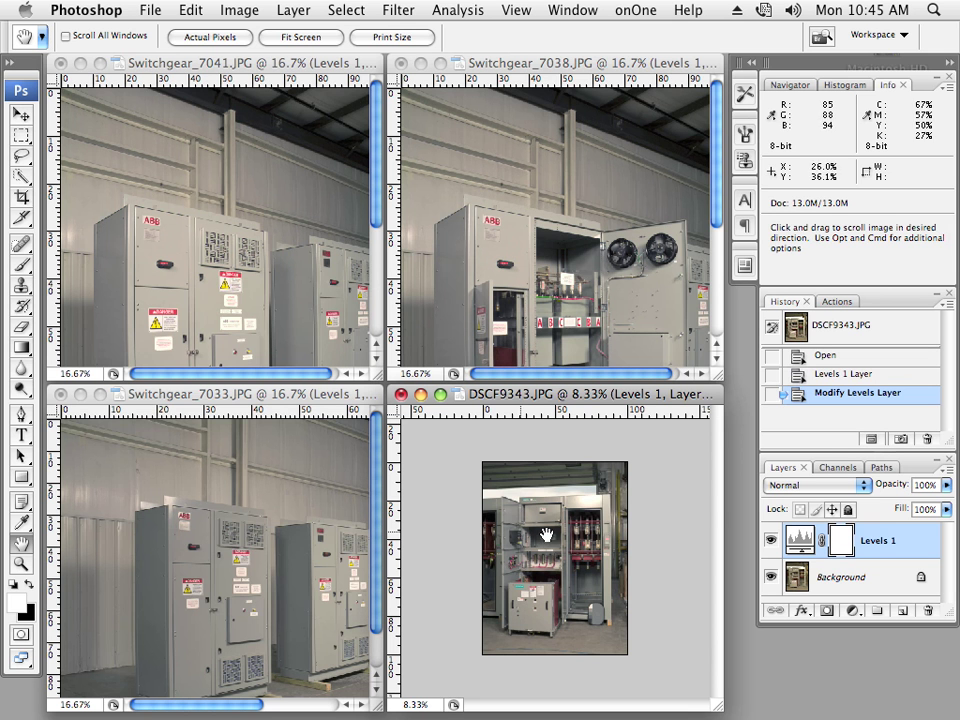
{"action": "left_click", "coordinate": [149, 11]}
{"action": "left_click", "coordinate": [149, 11]}
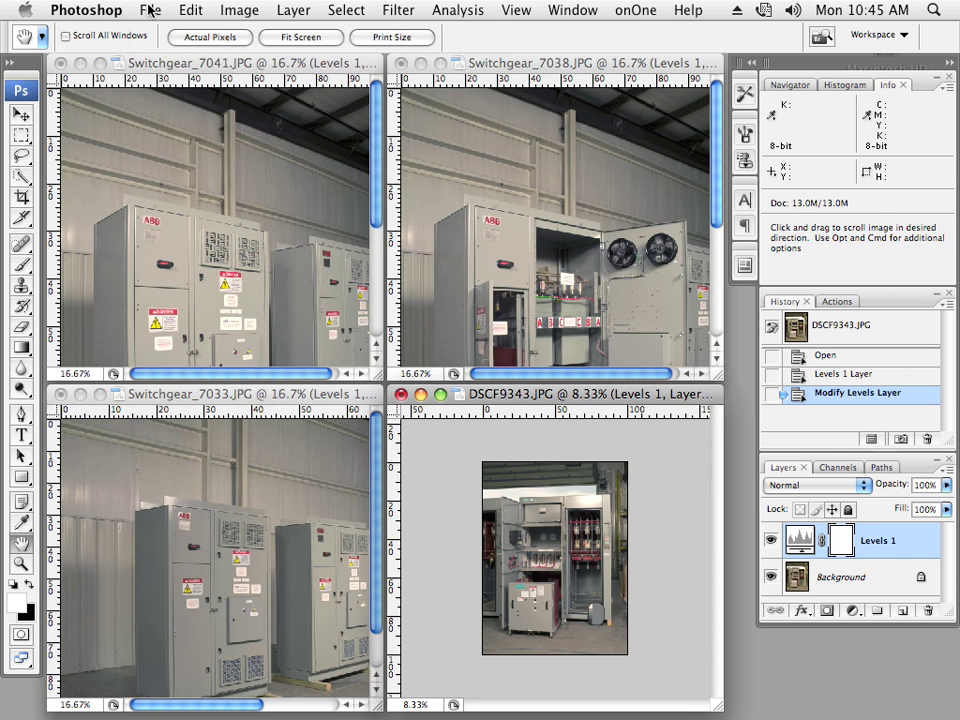
{"action": "key", "text": "super+shift+s"}
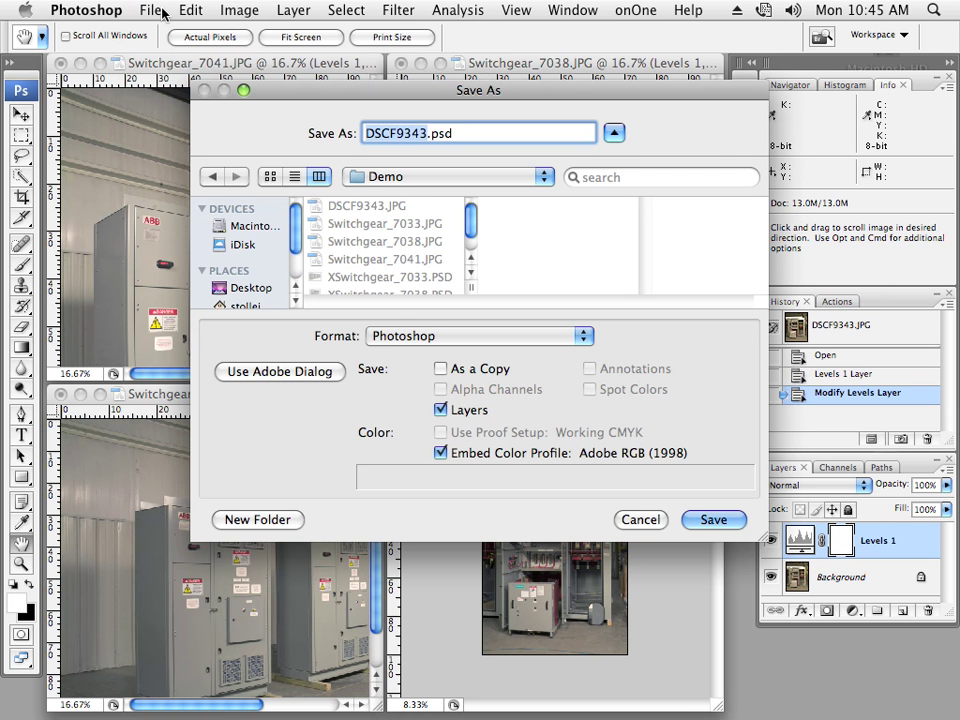
{"action": "left_click", "coordinate": [409, 338]}
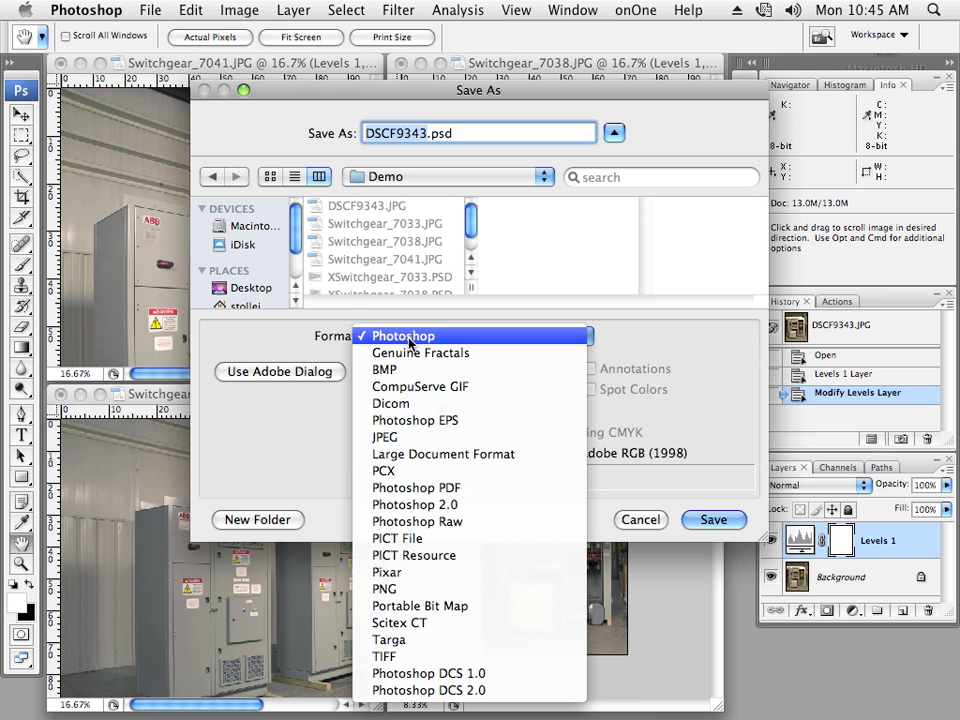
{"action": "left_click", "coordinate": [407, 440]}
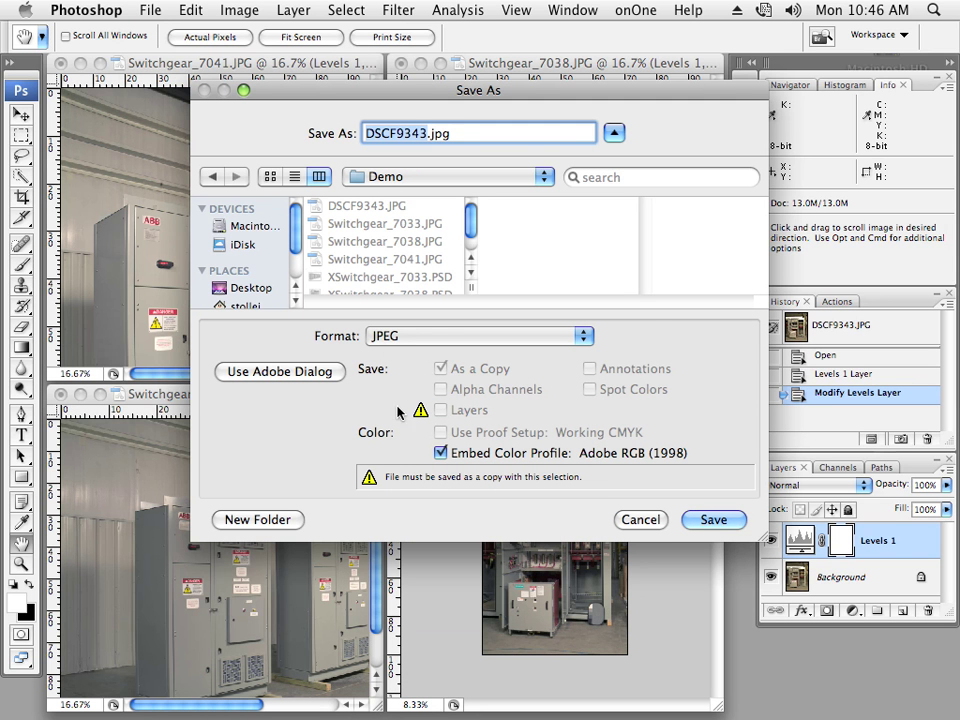
{"action": "left_click", "coordinate": [645, 521]}
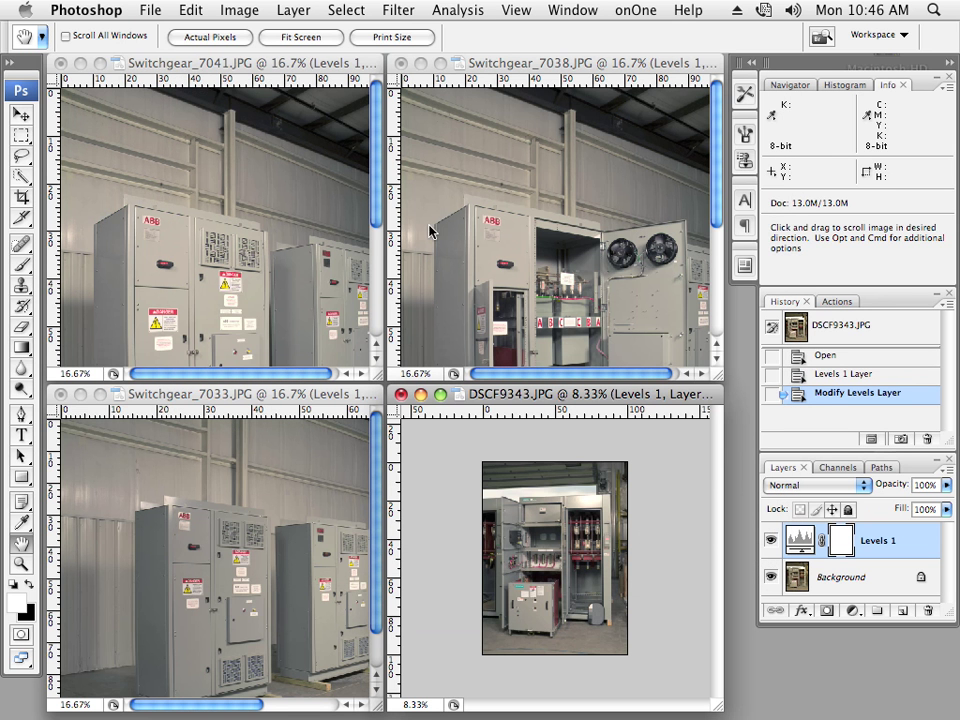